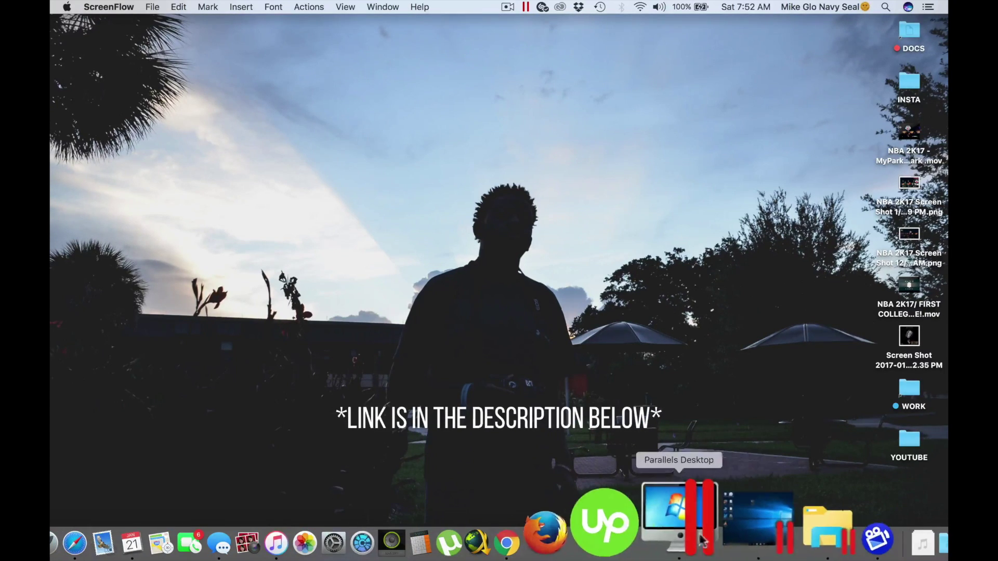
# Start the MEGA browser download of Sony Vegas Pro 14.zip, then pause it at 3%
pyautogui.click(617, 522)
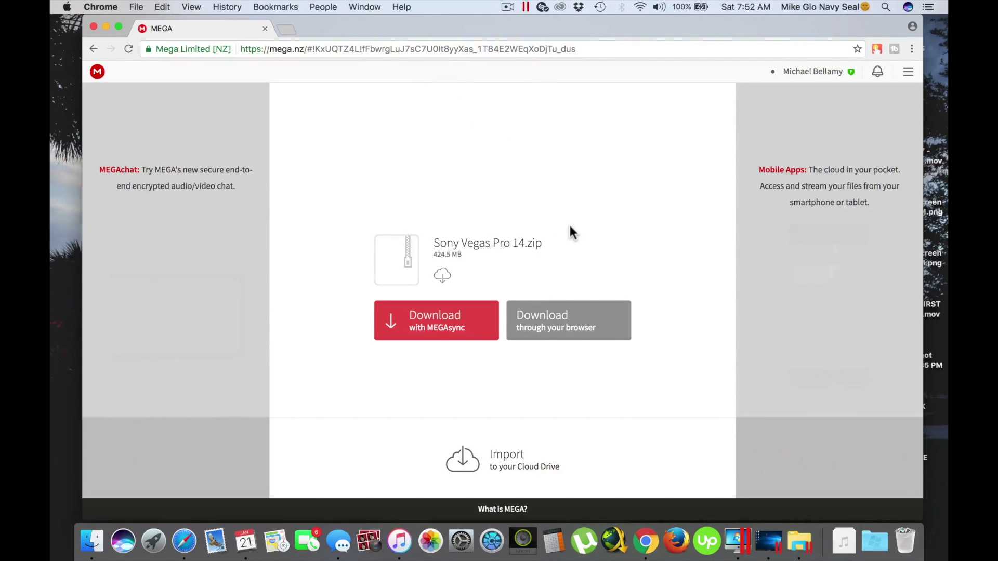
pyautogui.click(586, 311)
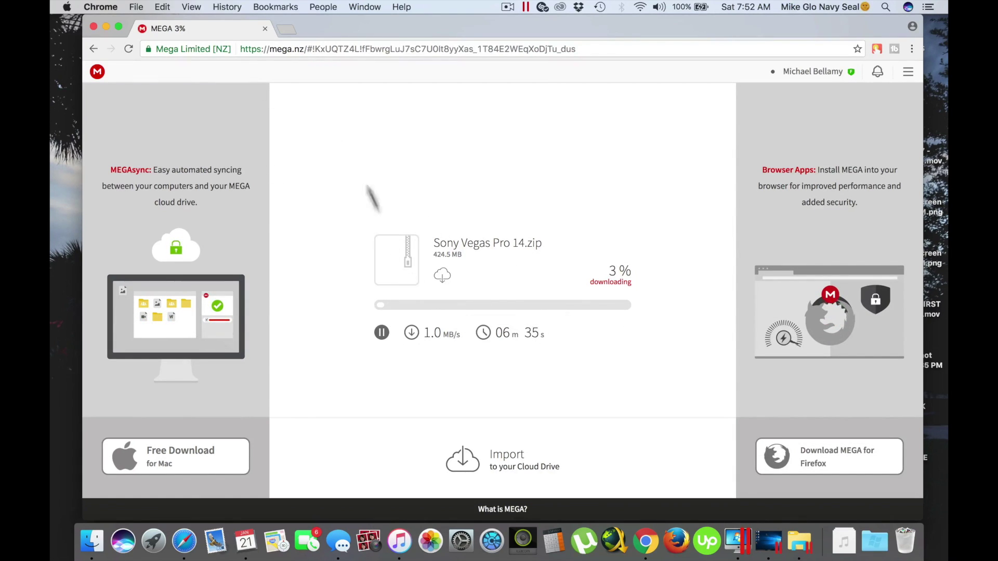
pyautogui.click(381, 333)
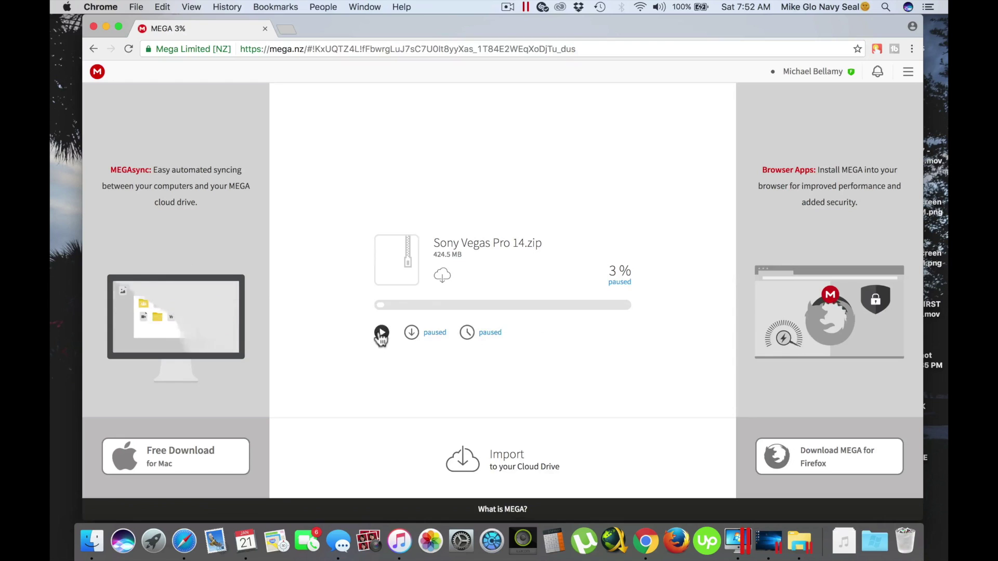
# Minimize Chrome and bring the Windows 10 virtual machine up full screen in Parallels
pyautogui.click(105, 25)
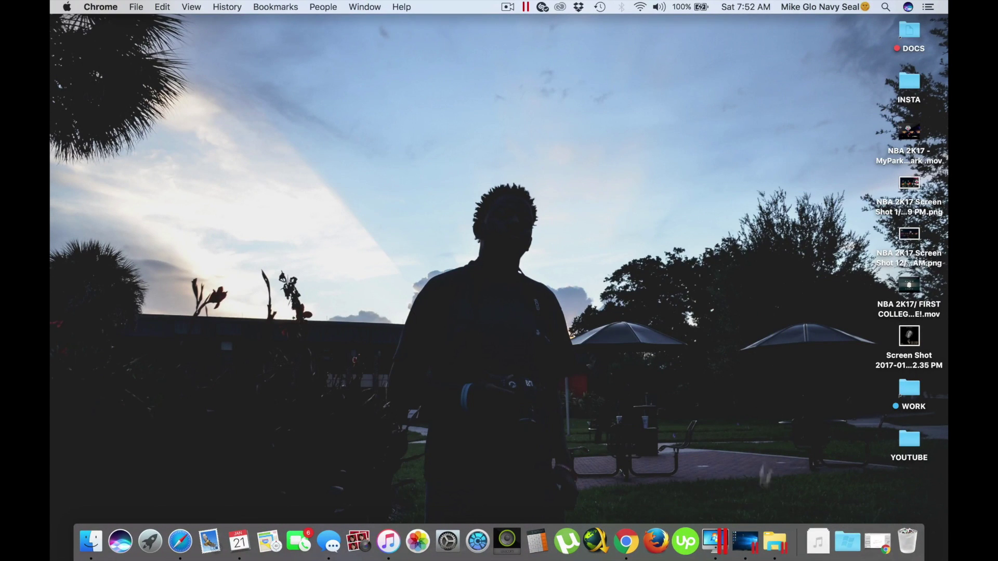
pyautogui.click(738, 509)
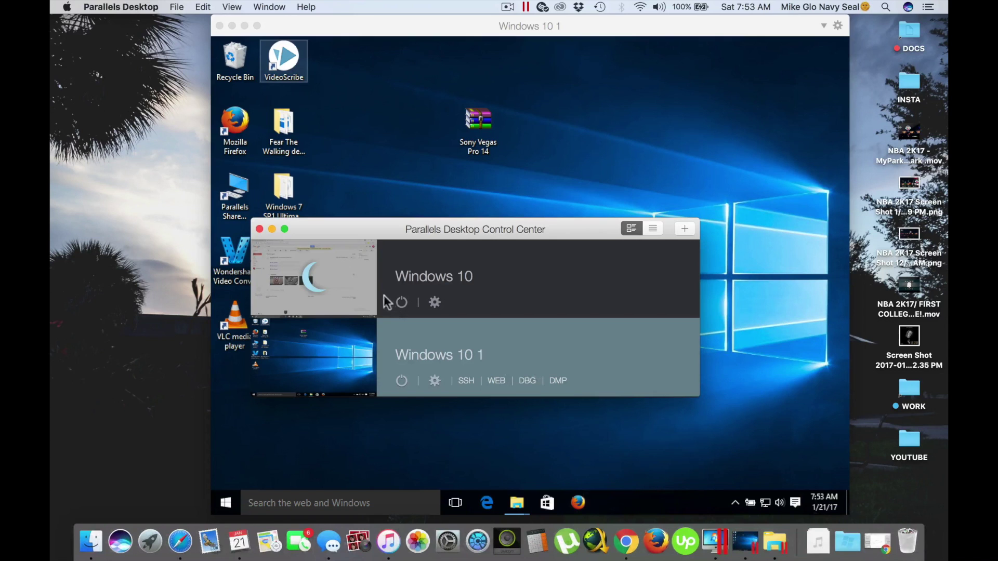
pyautogui.click(273, 232)
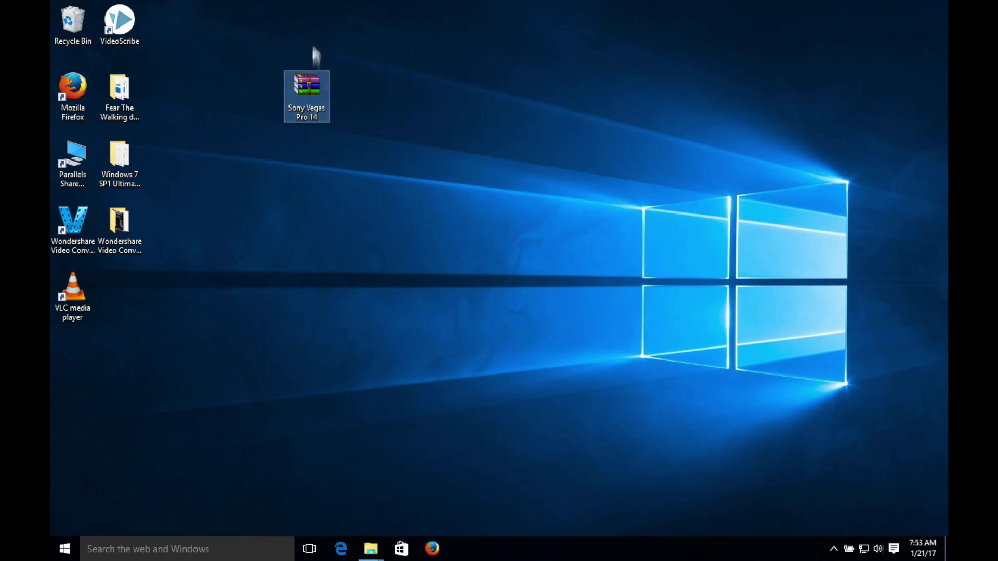
# Extract the archive with WinRAR's 'Extract to Sony Vegas Pro 14\' option
pyautogui.rightClick(314, 112)
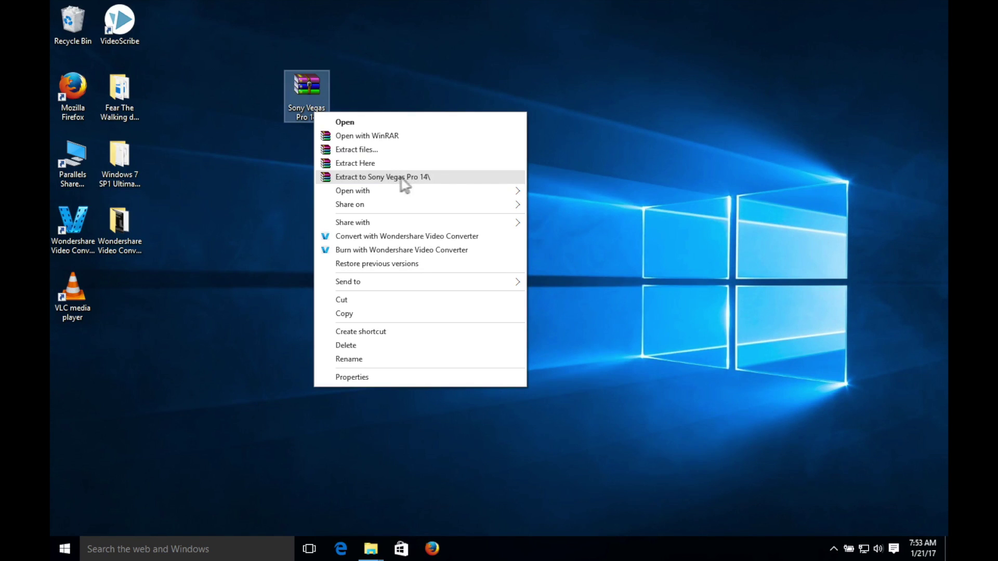
pyautogui.click(417, 176)
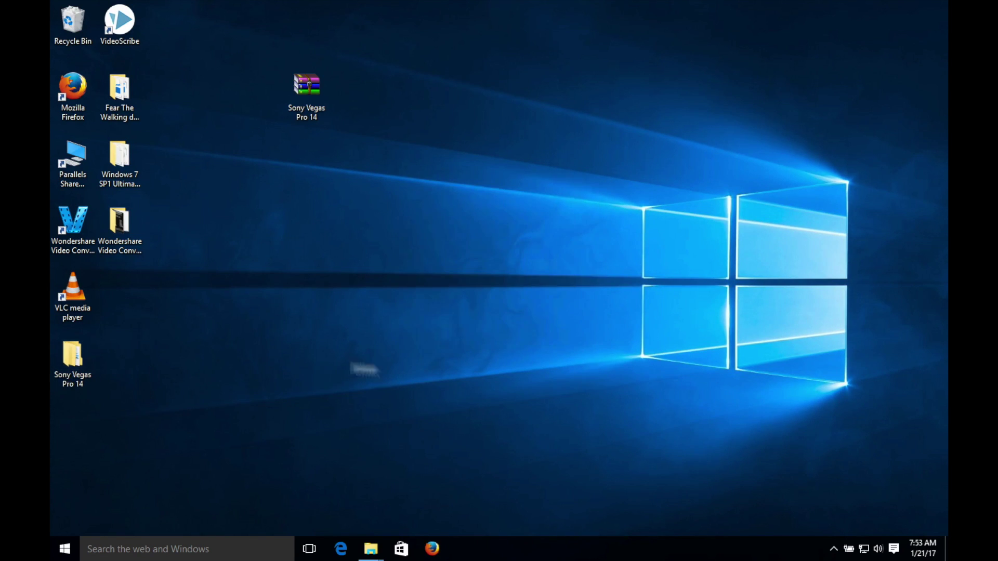
# Rearrange the desktop icons and open the extracted Sony Vegas Pro 14 folder and its subfolder
pyautogui.moveTo(72, 364); pyautogui.dragTo(383, 173)
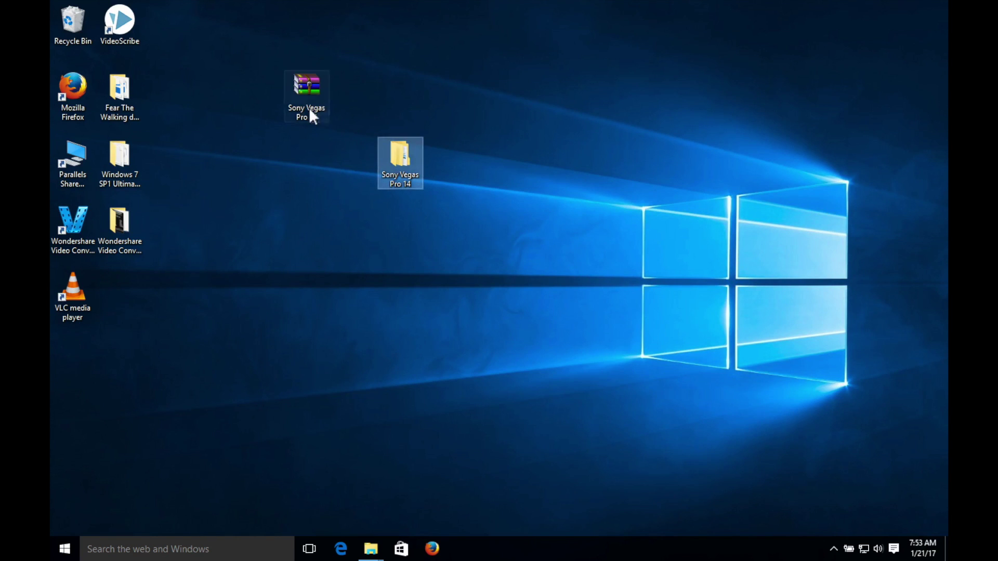
pyautogui.moveTo(310, 111); pyautogui.dragTo(152, 308)
pyautogui.doubleClick(390, 157)
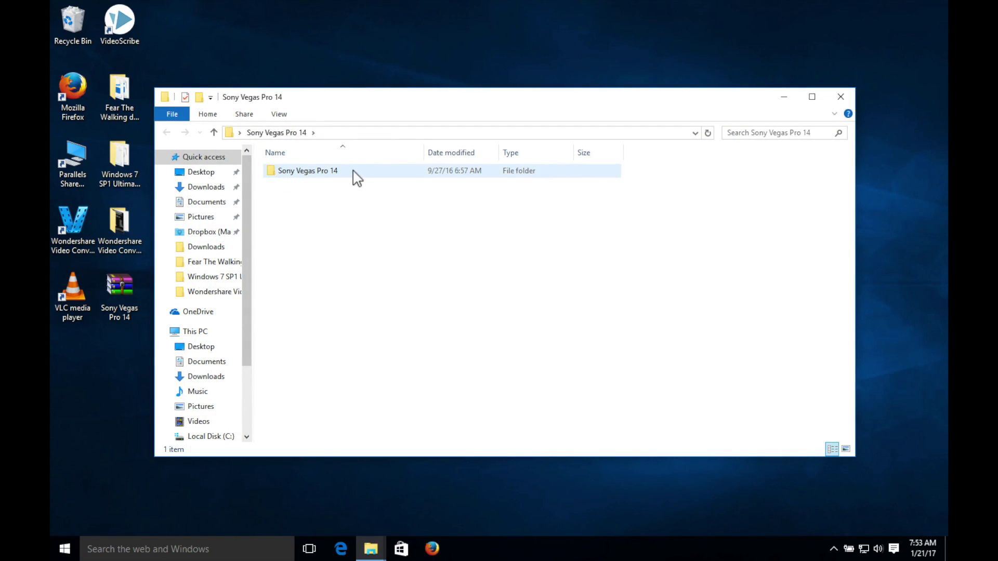
pyautogui.doubleClick(364, 176)
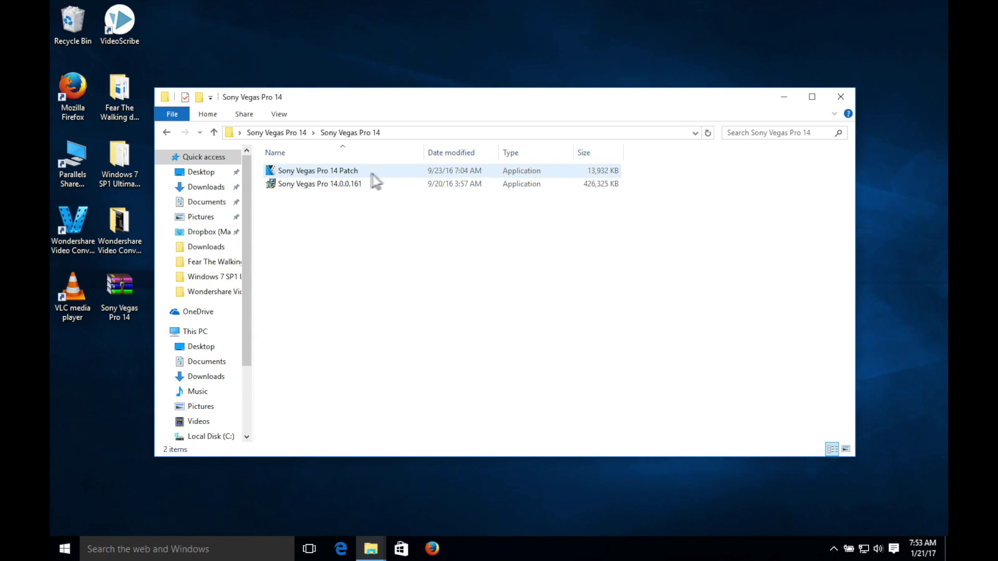
# Run the Sony Vegas Pro 14.0.0.161 installer as administrator, approving the UAC prompt
pyautogui.click(362, 184)
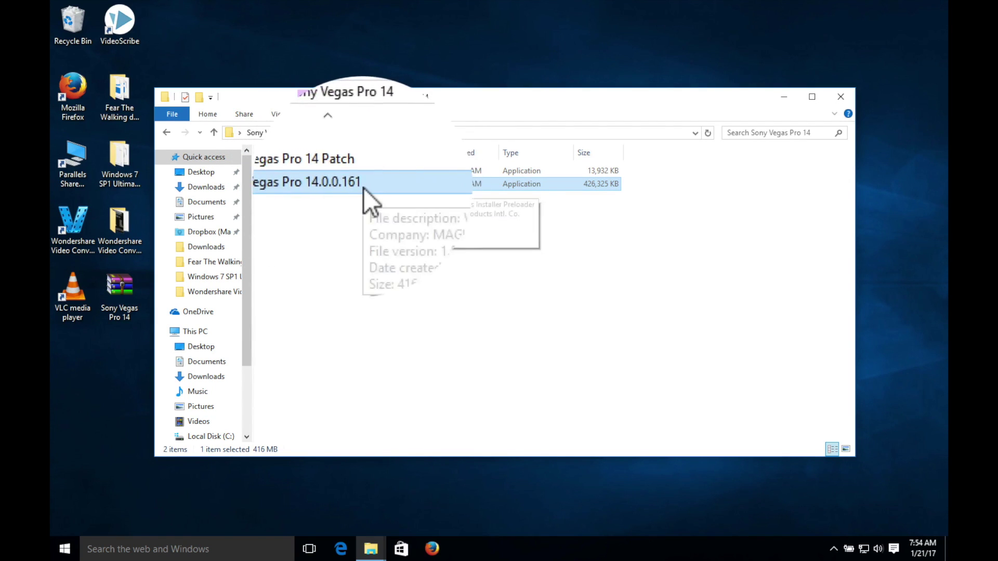
pyautogui.rightClick(363, 188)
pyautogui.click(445, 211)
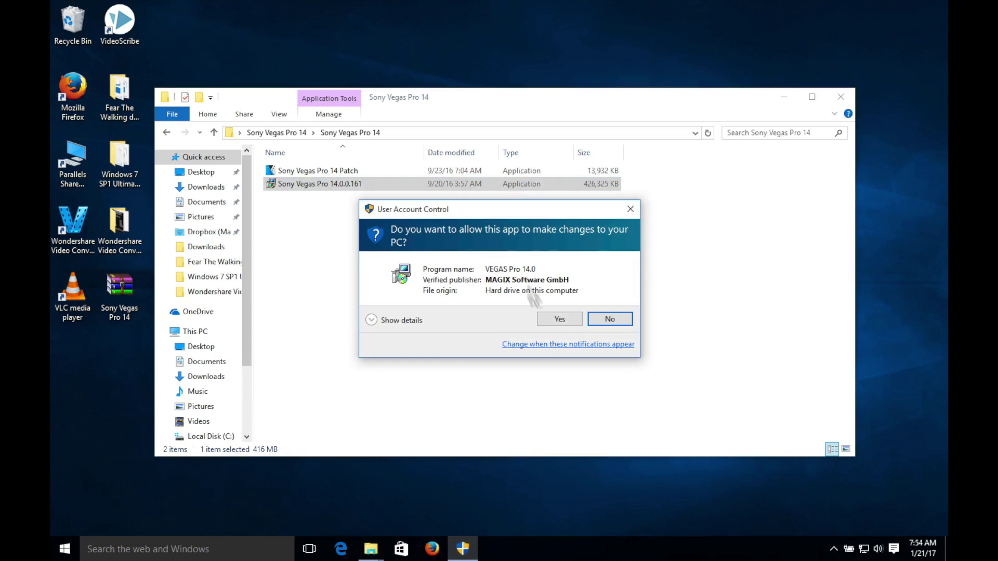
pyautogui.click(561, 321)
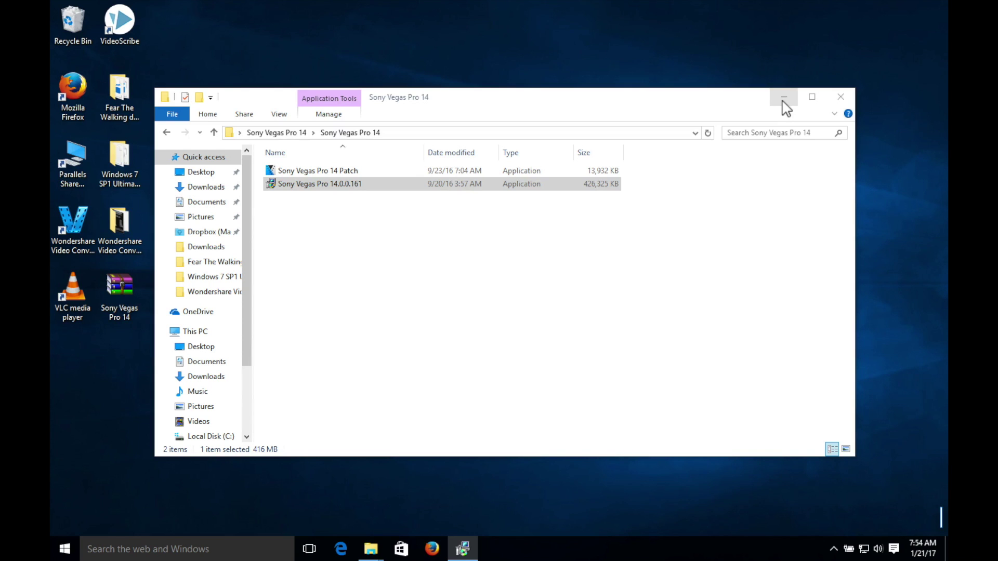
# Install VEGAS Pro 14.0 in English, accepting the licence and adding a desktop shortcut
pyautogui.click(783, 100)
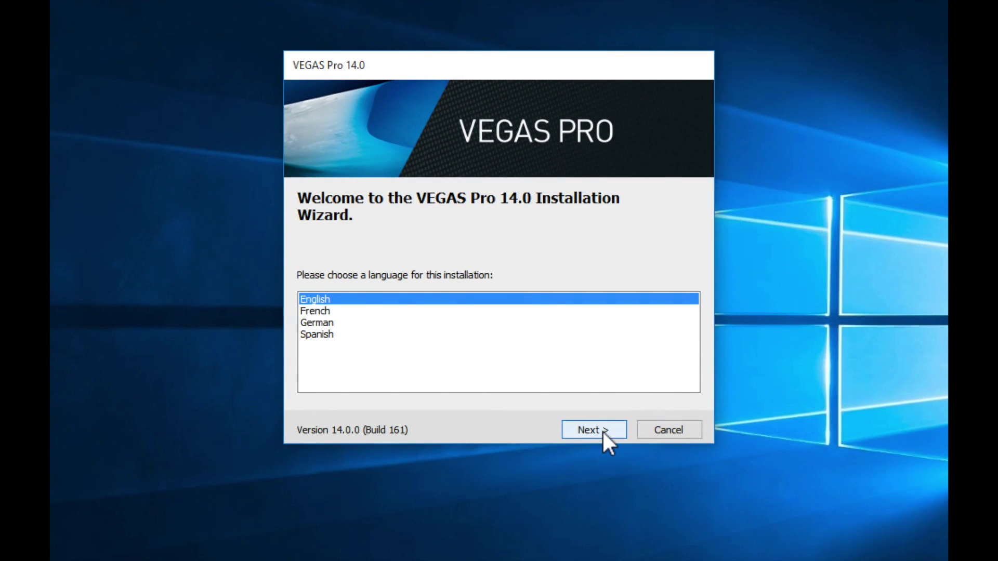
pyautogui.click(602, 431)
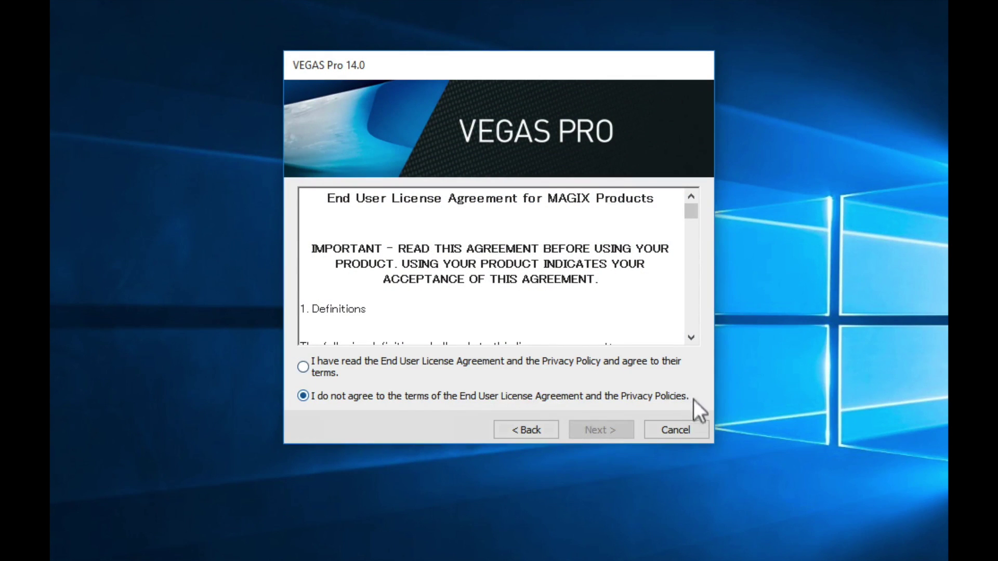
pyautogui.click(408, 367)
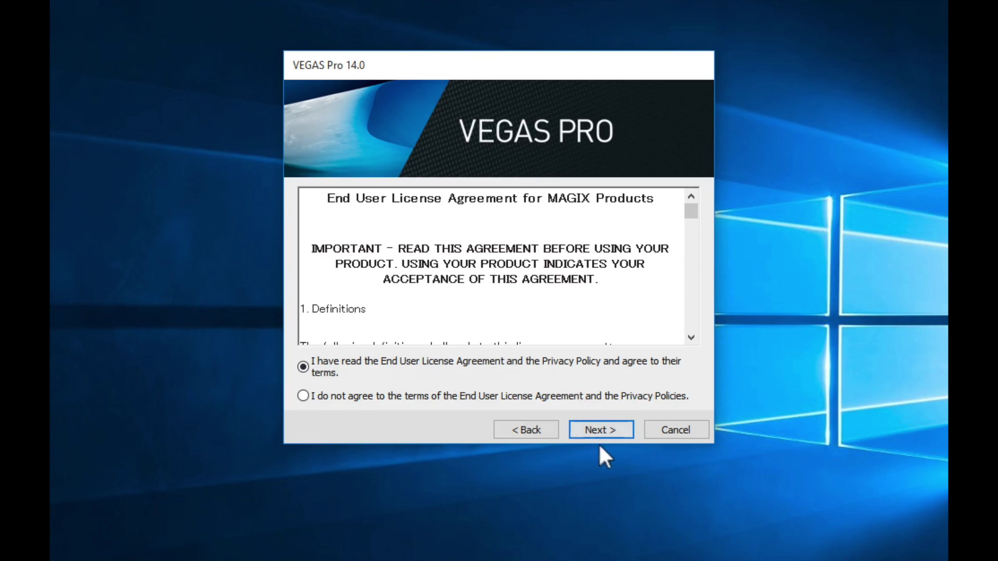
pyautogui.click(602, 429)
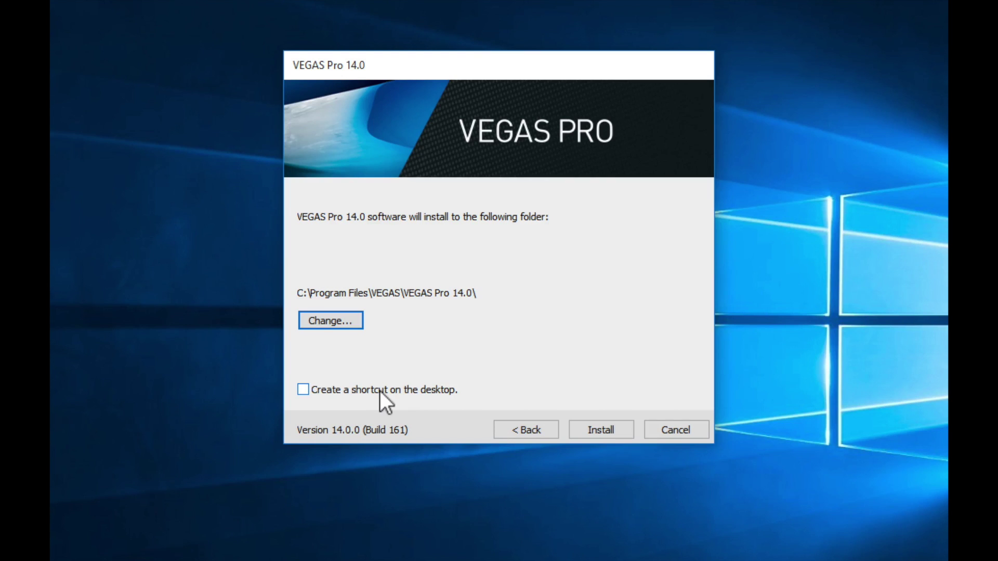
pyautogui.click(356, 390)
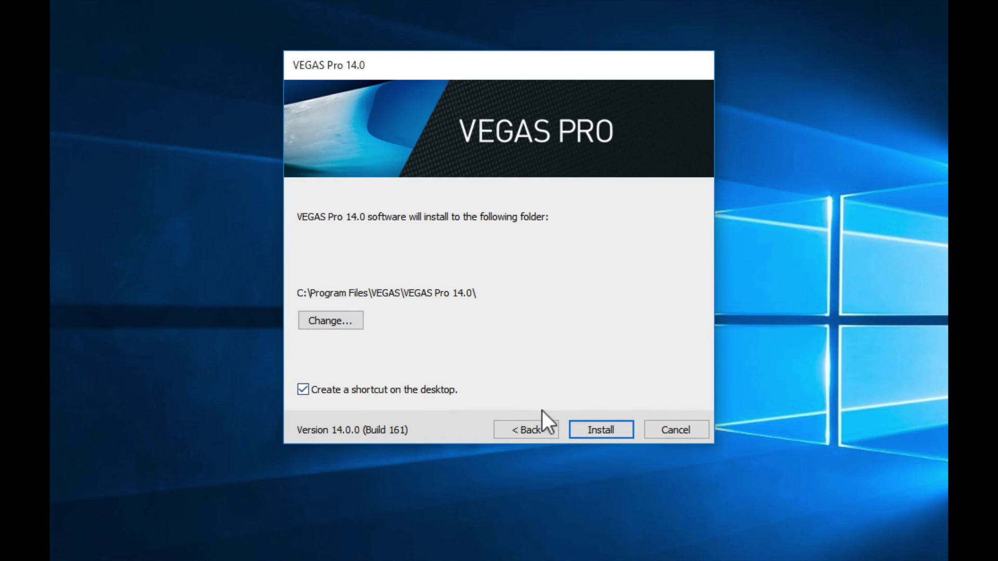
pyautogui.click(596, 431)
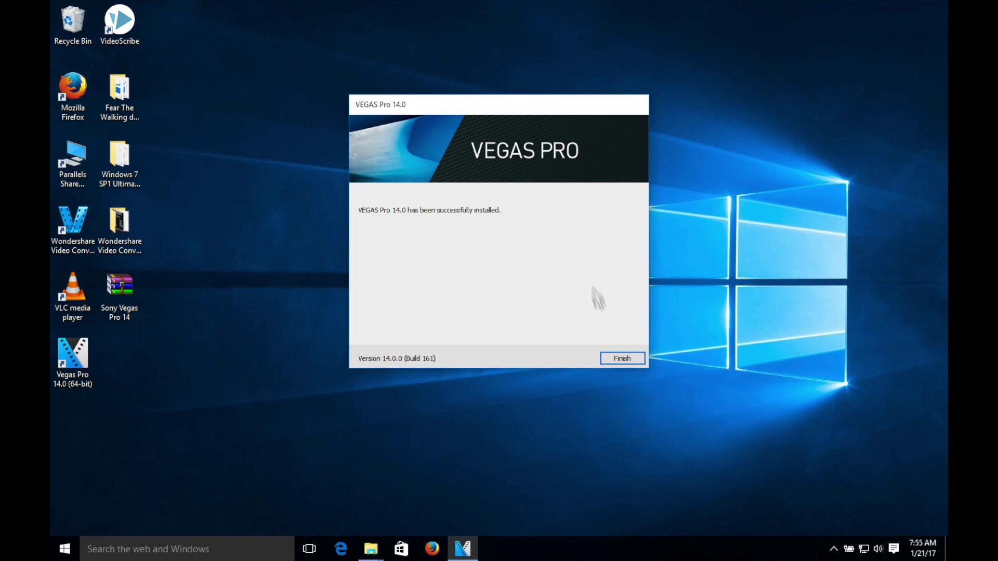
# Close the finished installer and run the Sony Vegas Pro 14 Patch as administrator
pyautogui.click(622, 358)
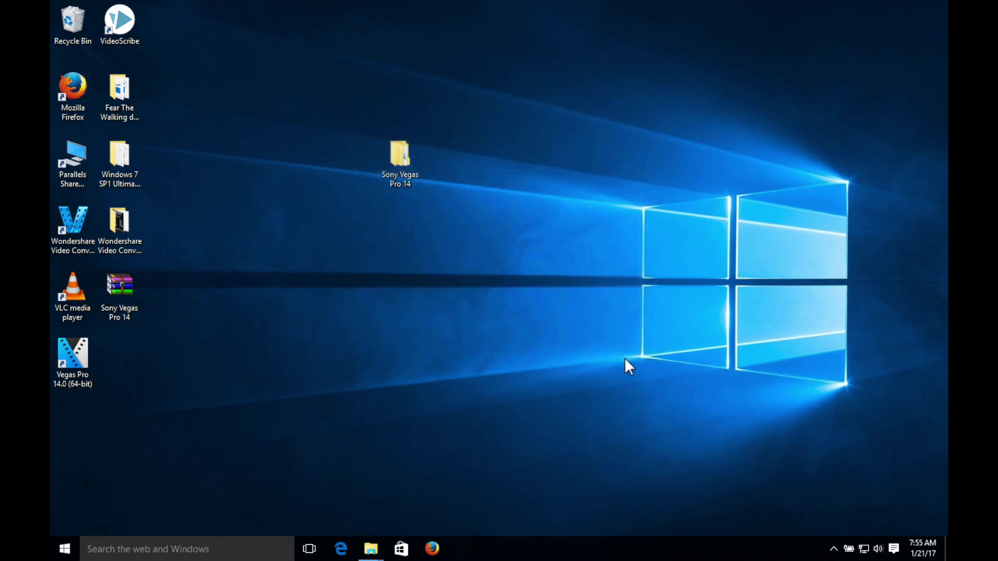
pyautogui.doubleClick(414, 161)
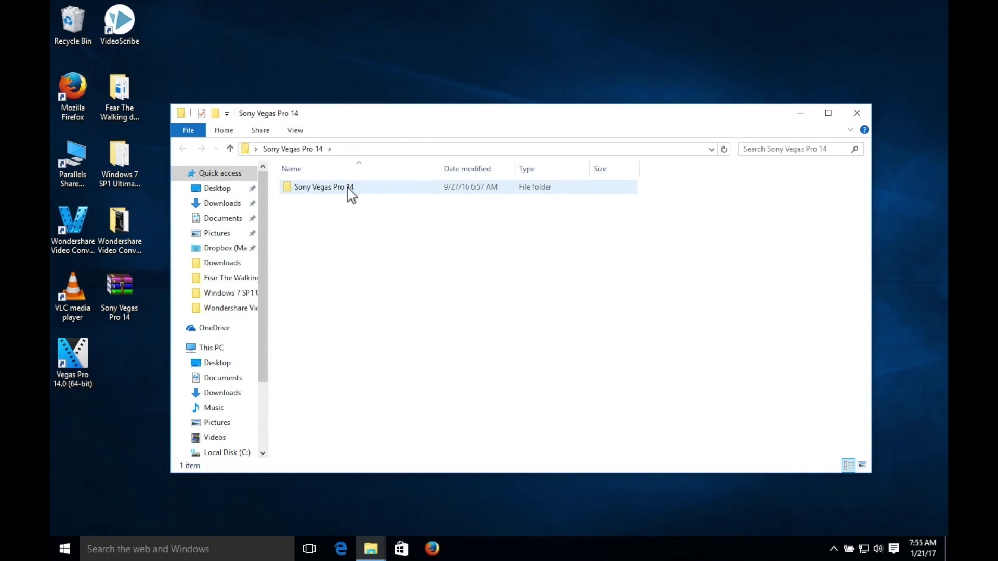
pyautogui.doubleClick(349, 188)
pyautogui.click(384, 188)
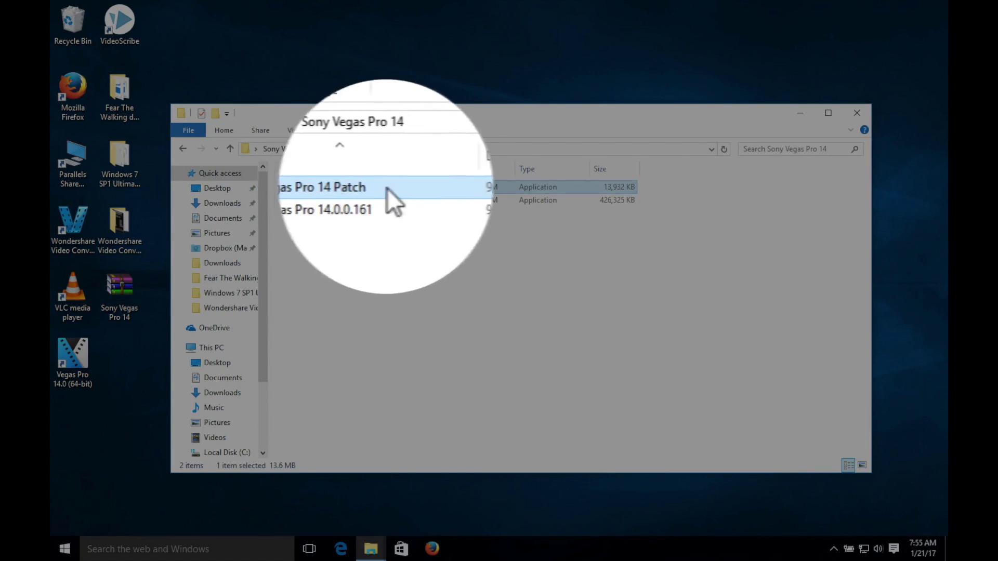
pyautogui.rightClick(390, 188)
pyautogui.click(442, 216)
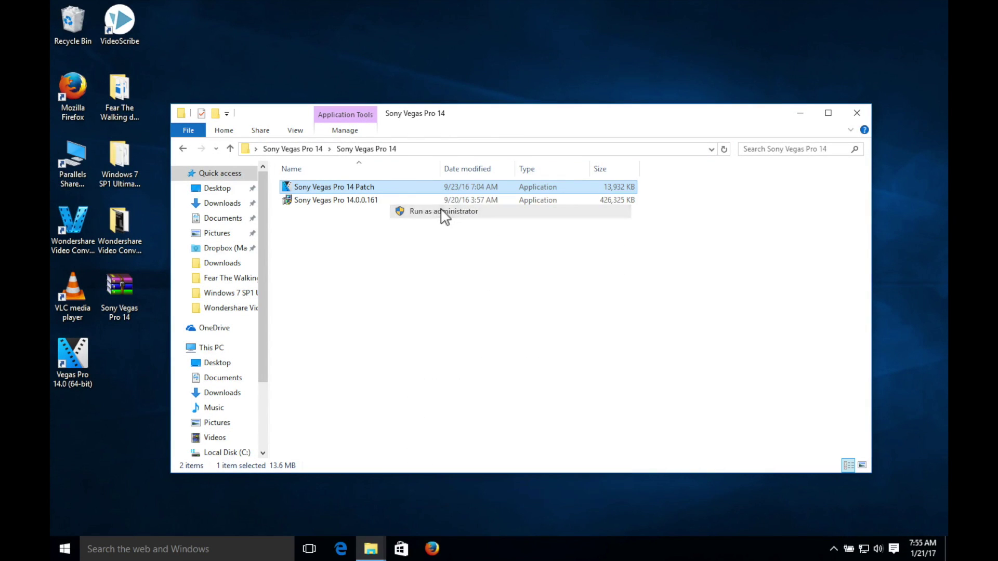
pyautogui.click(572, 337)
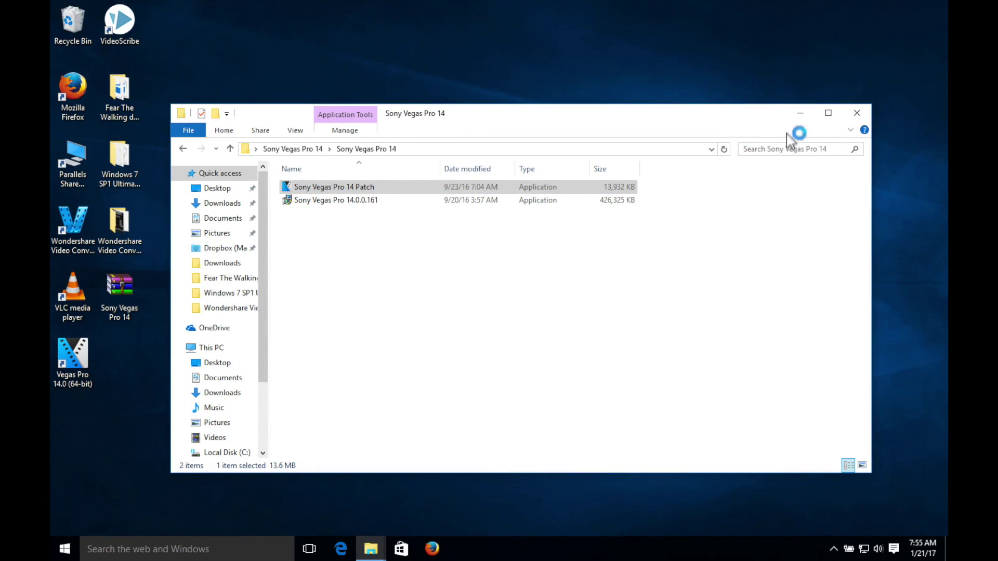
# Install the patch with Встановити and close it with Готово
pyautogui.click(811, 119)
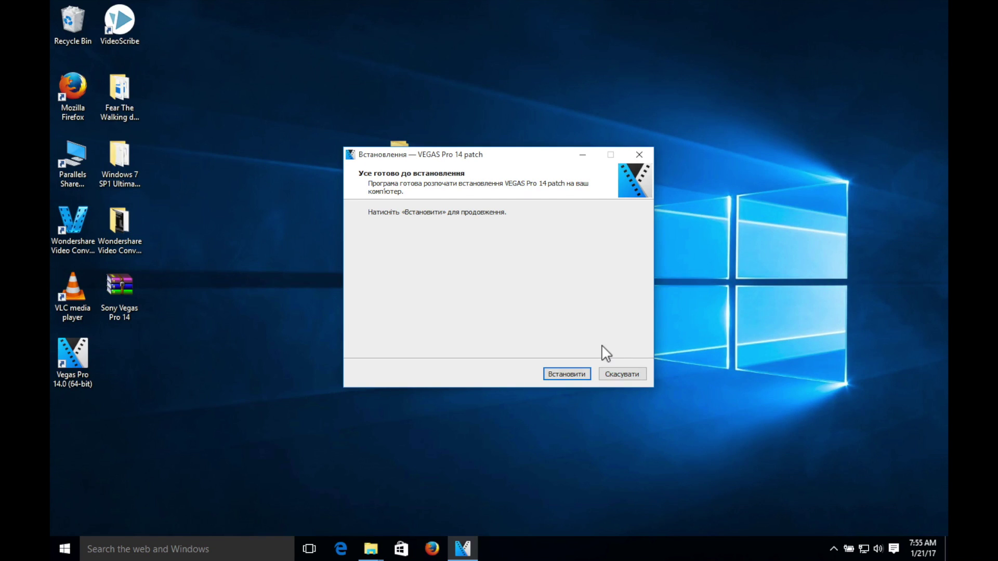
pyautogui.click(571, 377)
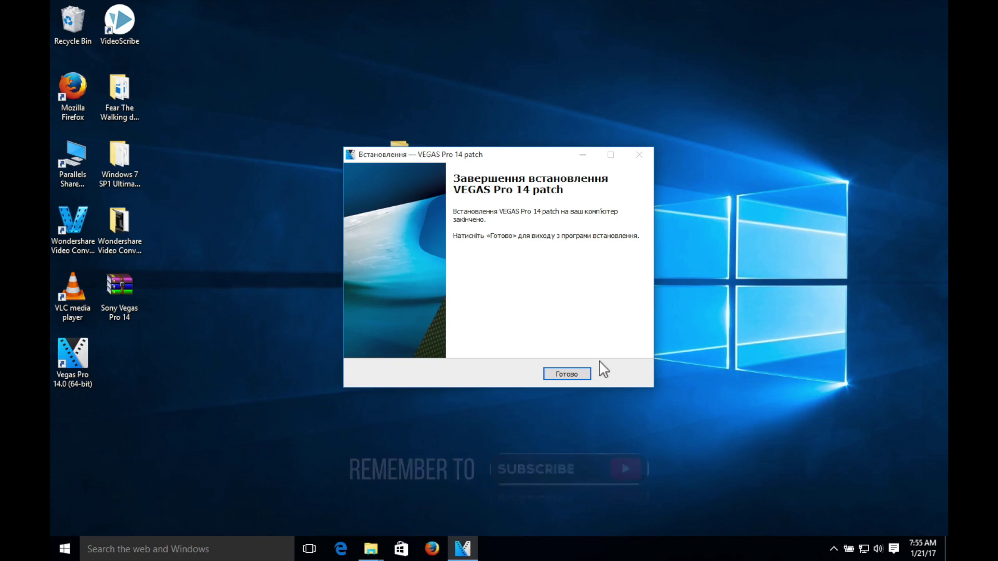
pyautogui.click(574, 375)
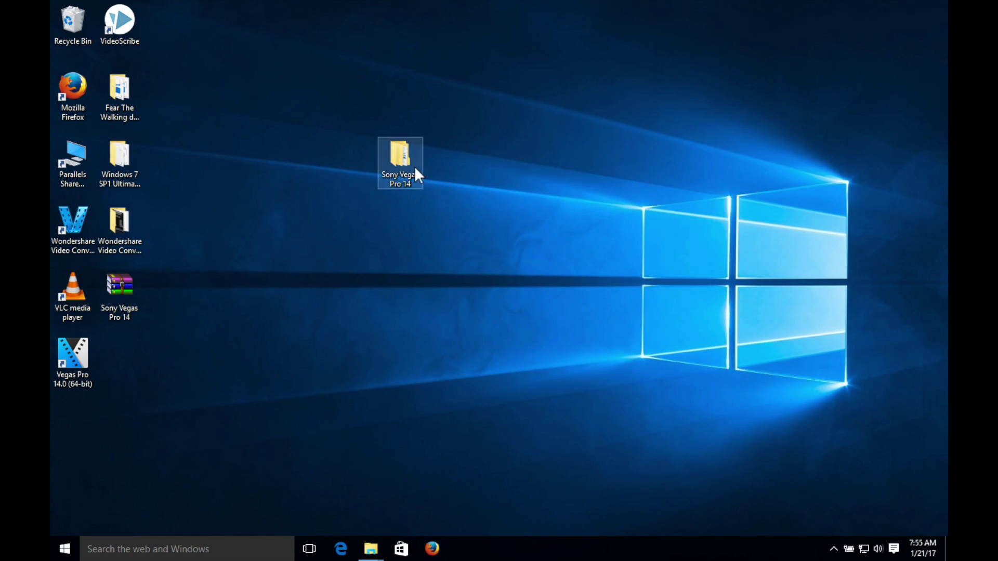
# Move the folder beside the Vegas Pro icon, launch VEGAS Pro 14.0, and maximize its window
pyautogui.moveTo(416, 174); pyautogui.dragTo(146, 364)
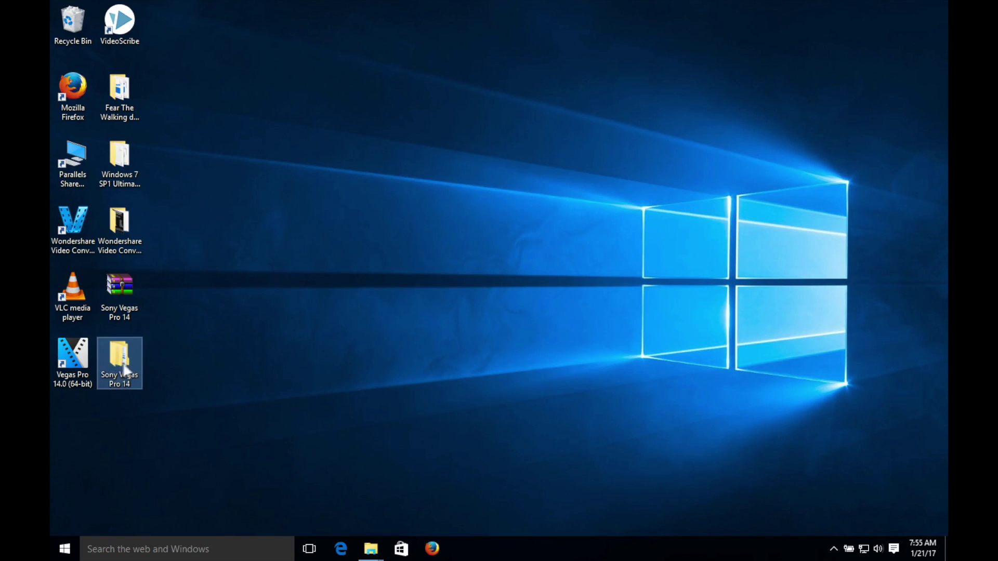
pyautogui.doubleClick(80, 358)
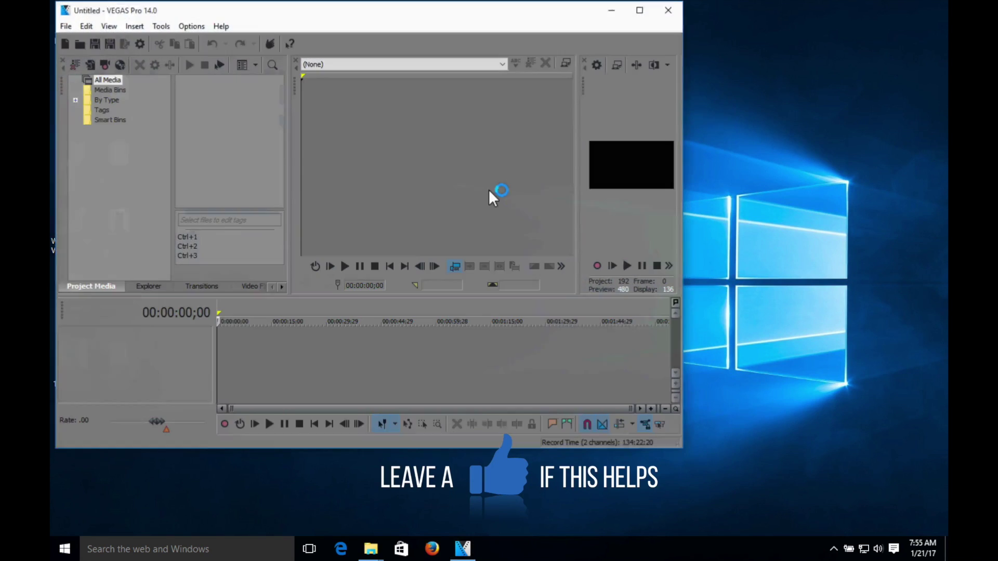
pyautogui.click(639, 10)
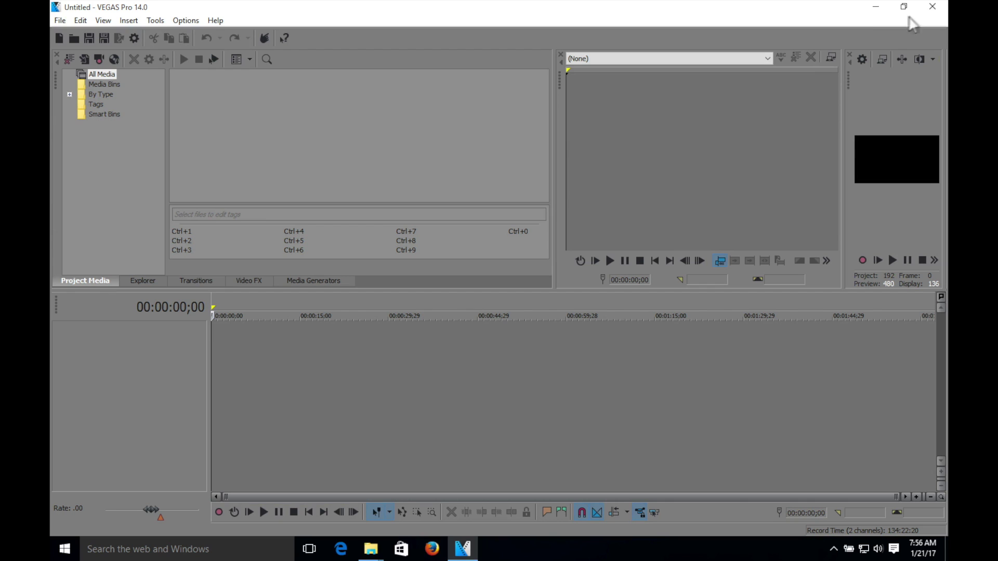
# Minimize VEGAS Pro and open the Parallels Actions menu from the Mac menu bar
pyautogui.click(877, 6)
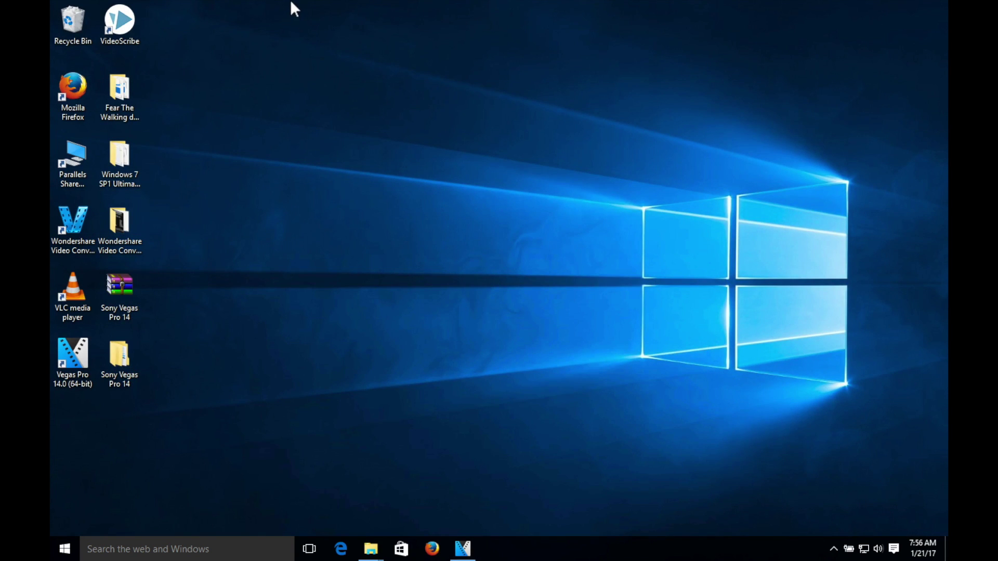
pyautogui.moveTo(291, 1)
pyautogui.click(248, 6)
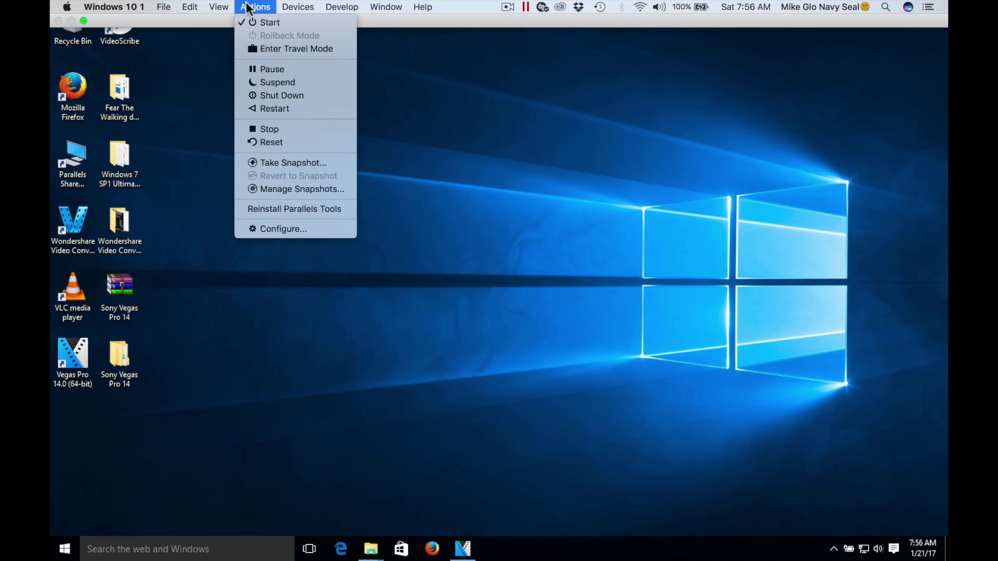
pyautogui.moveTo(285, 6)
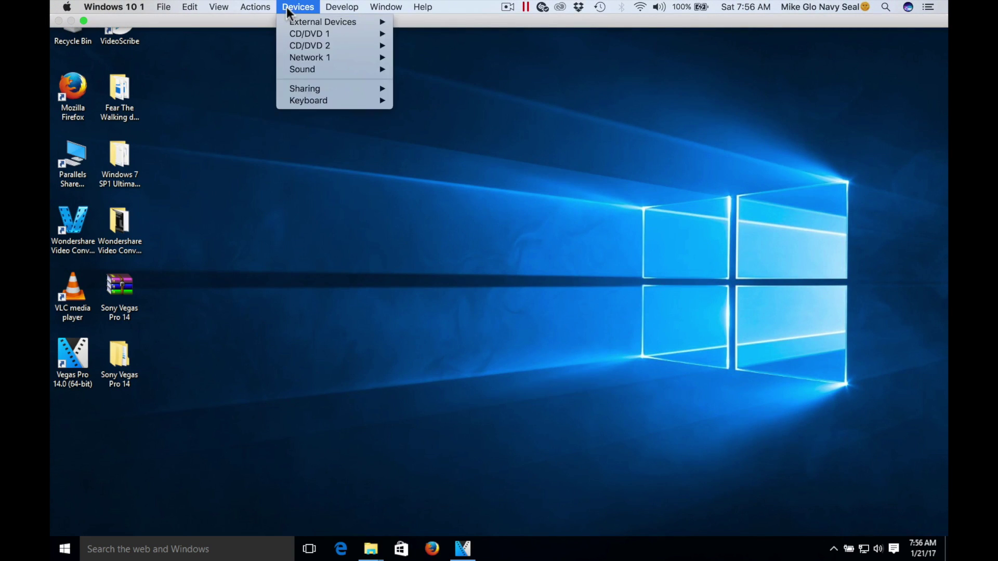